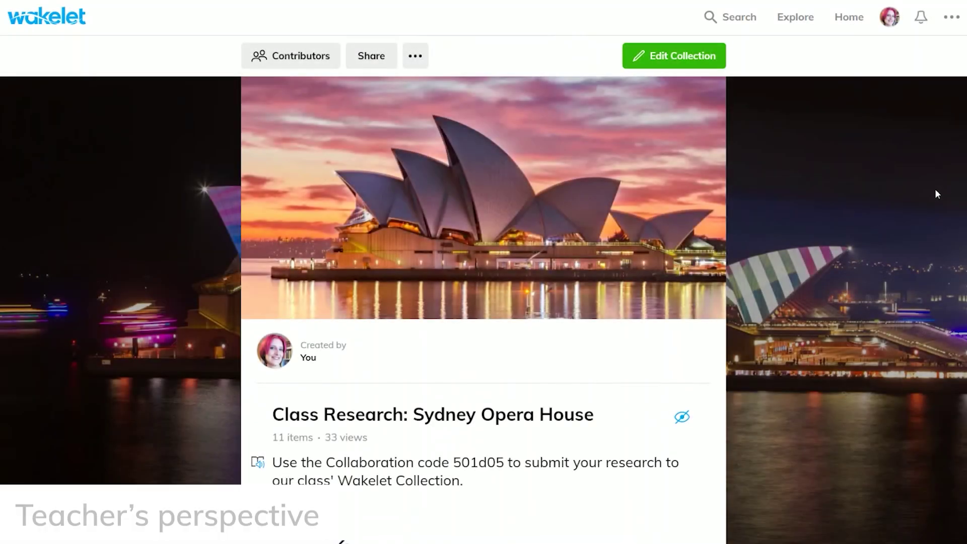
pyautogui.click(316, 63)
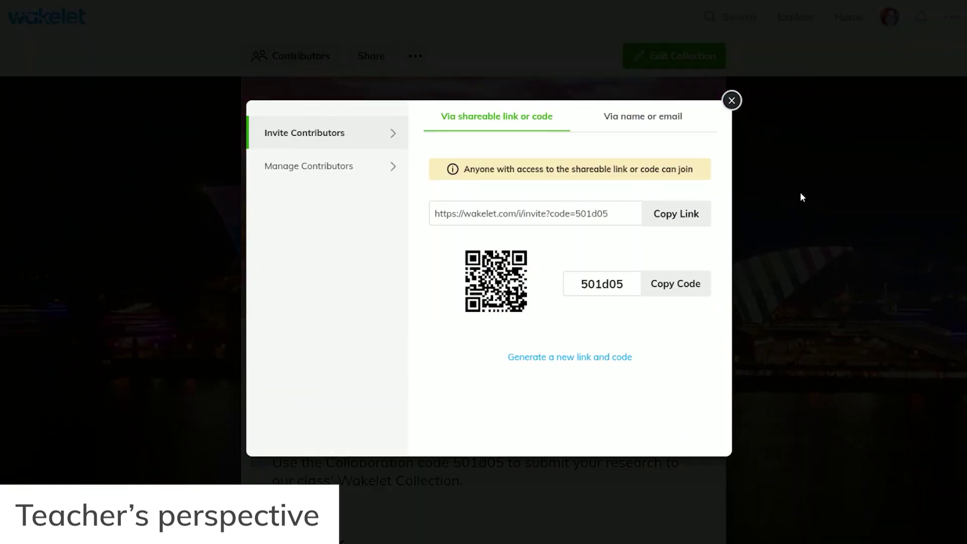
pyautogui.click(674, 220)
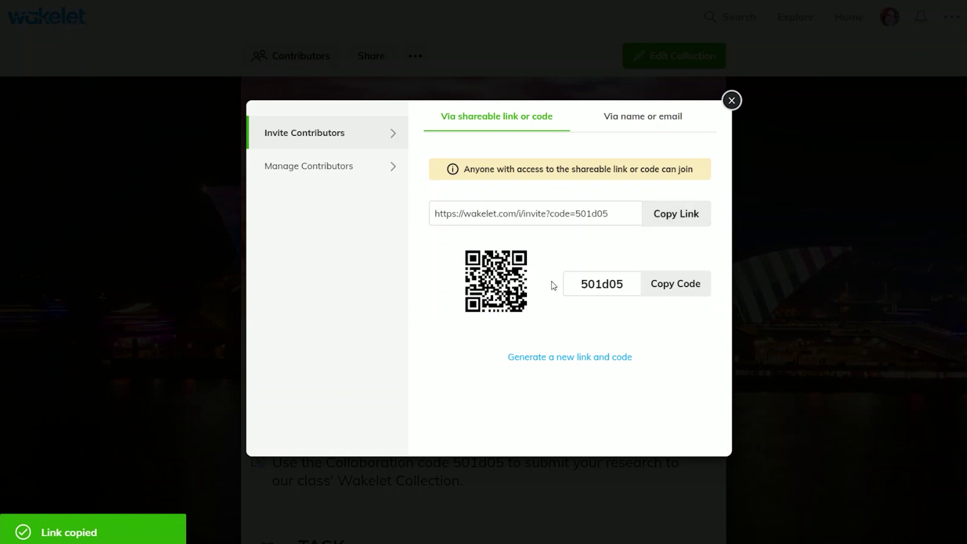
pyautogui.click(677, 291)
pyautogui.click(732, 100)
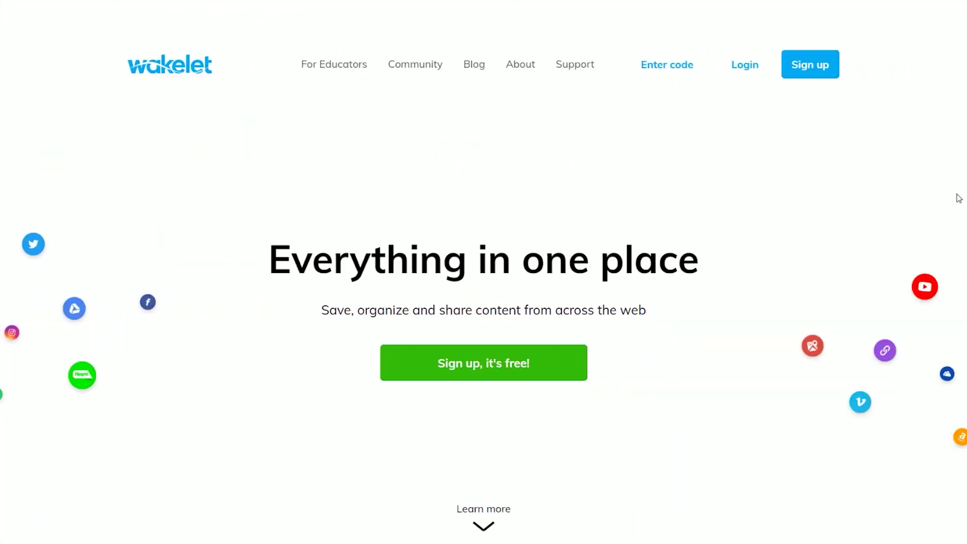
# Join a collection from the homepage by pasting contributor code 501d05
pyautogui.click(673, 70)
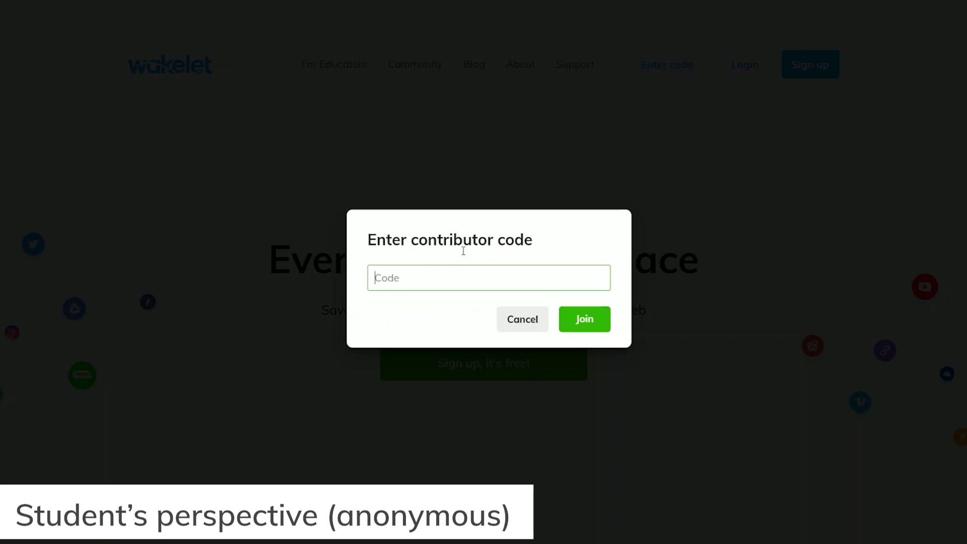
pyautogui.rightClick(443, 275)
pyautogui.click(483, 374)
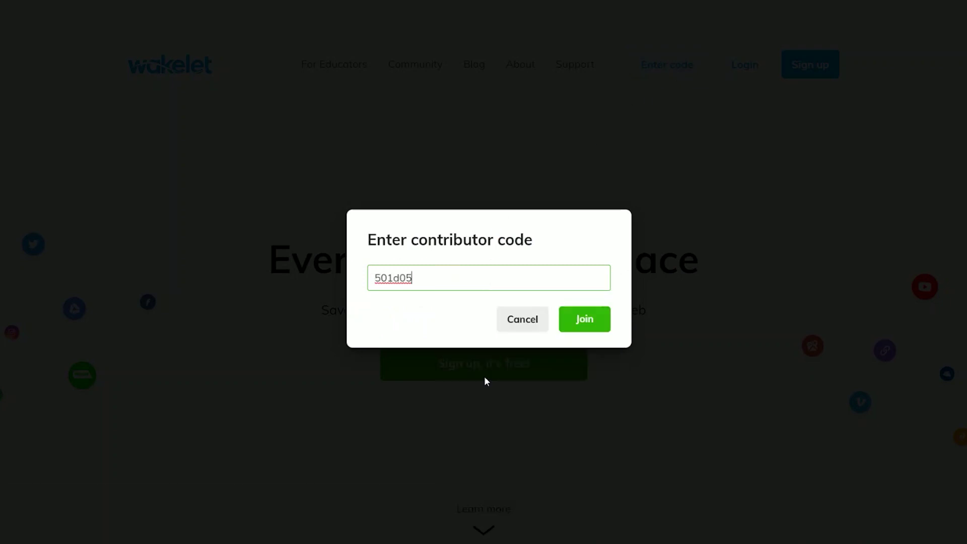
pyautogui.click(585, 330)
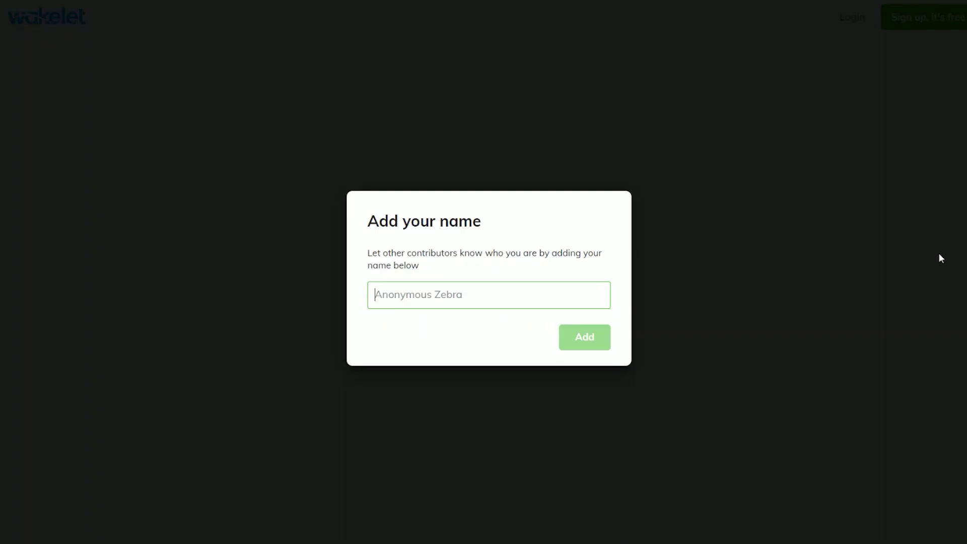
# Enter a guest display name and browse the Sydney Opera House collection
pyautogui.write('Teijas')
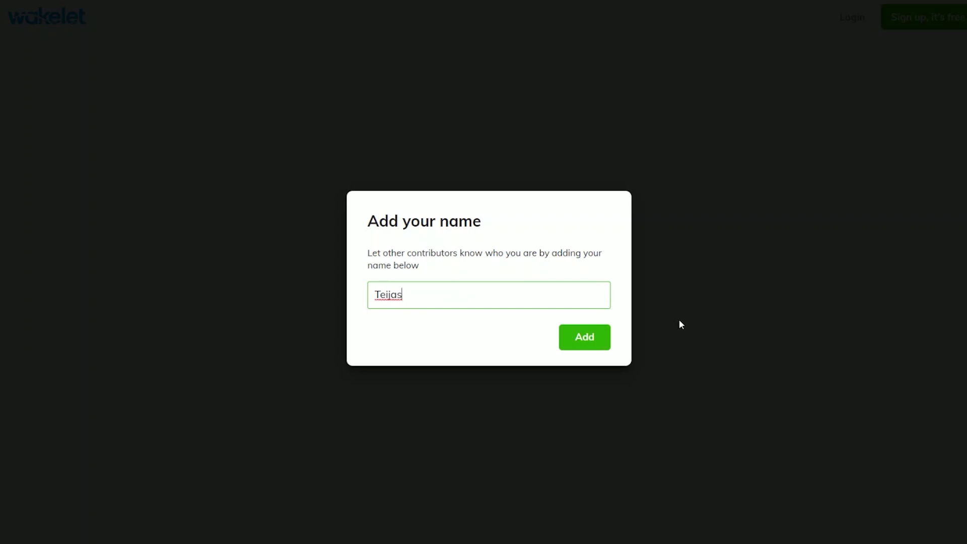
pyautogui.click(583, 337)
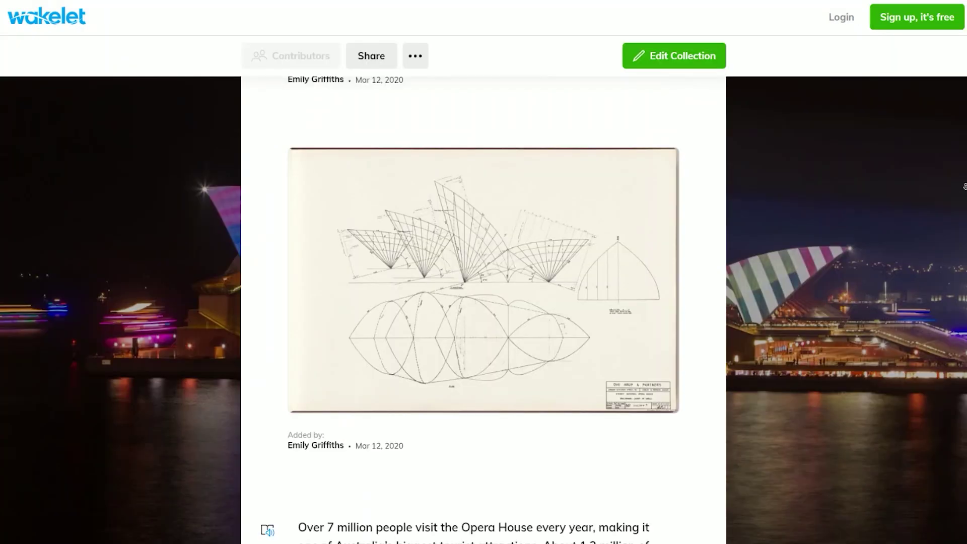
pyautogui.scroll(-4, 483, 302)
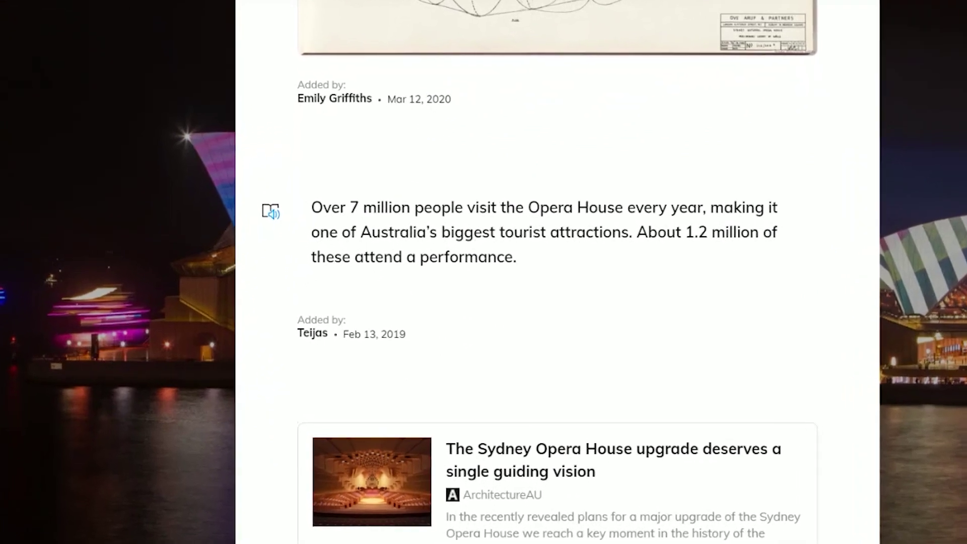
pyautogui.scroll(-8, 560, 272)
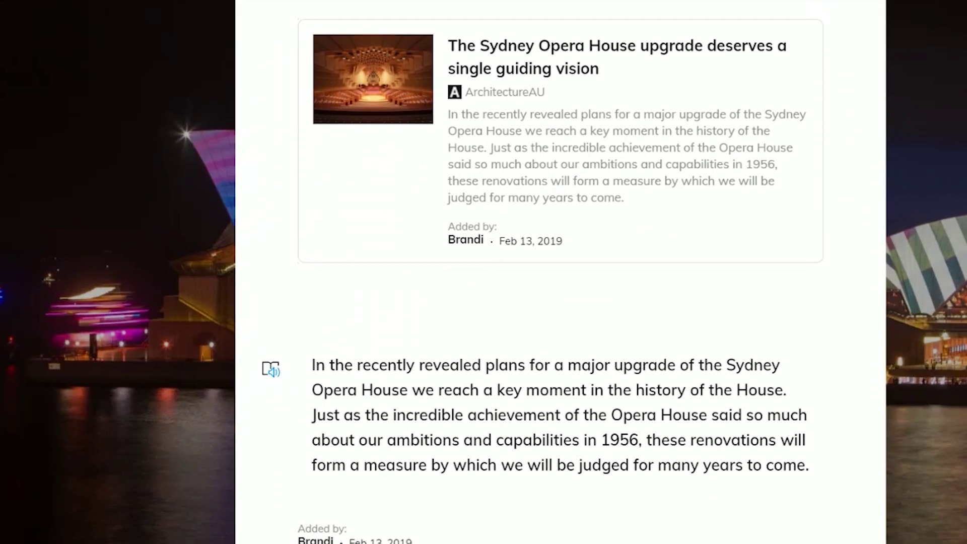
pyautogui.scroll(-5, 560, 272)
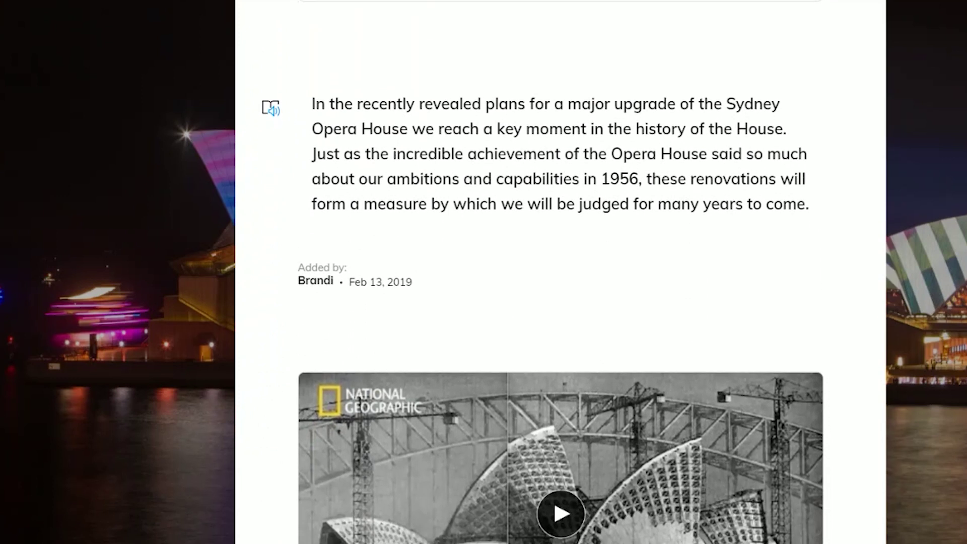
pyautogui.scroll(-8, 560, 272)
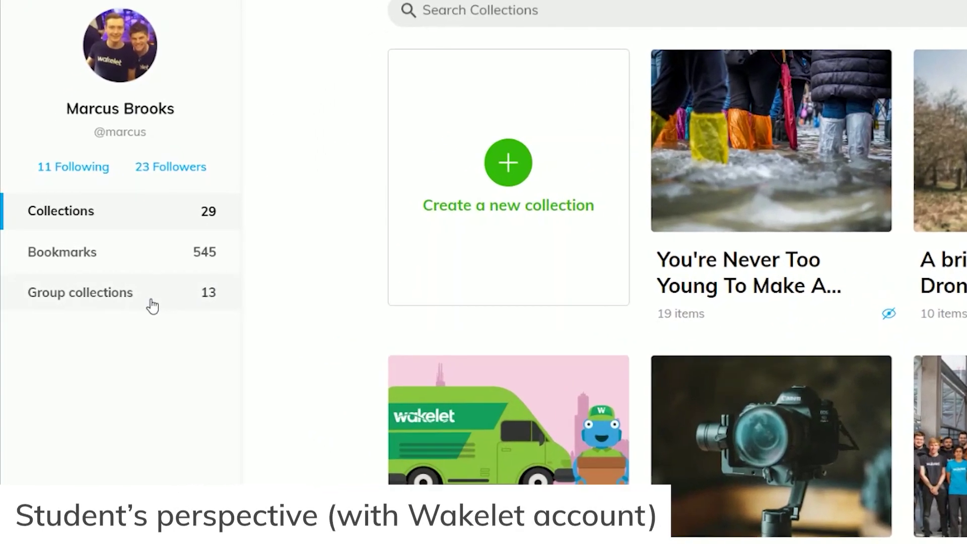
# Join the collection from Group collections by pasting code 501d05 into the Code field
pyautogui.click(106, 280)
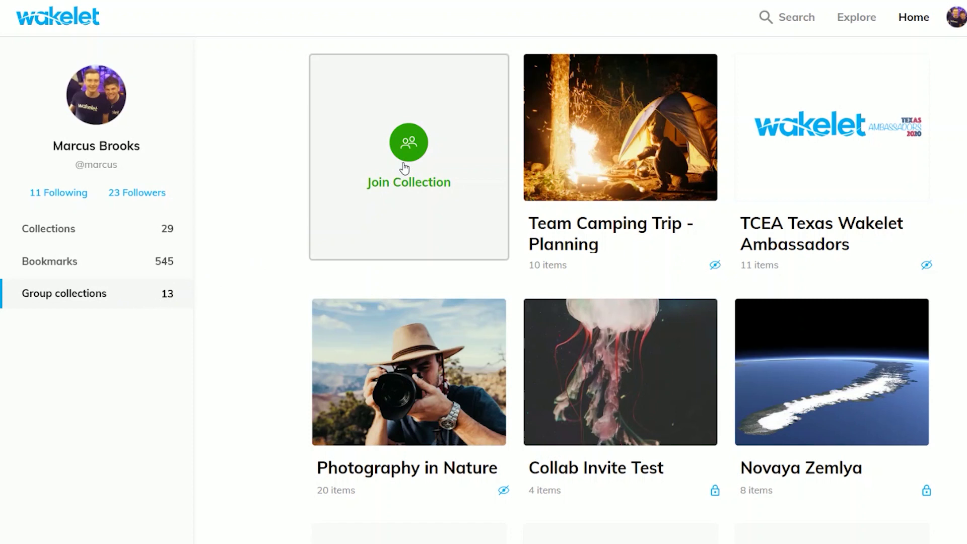
pyautogui.click(404, 168)
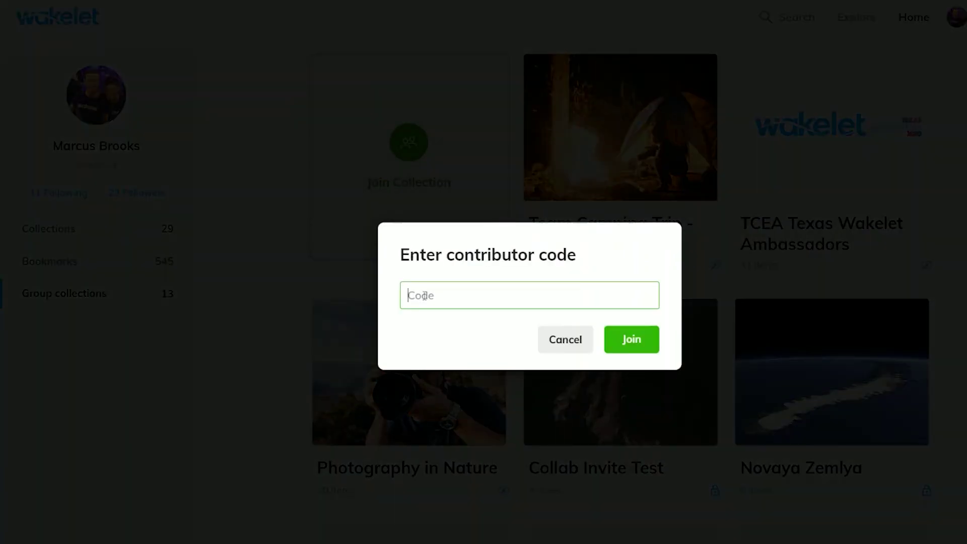
pyautogui.rightClick(424, 296)
pyautogui.click(481, 402)
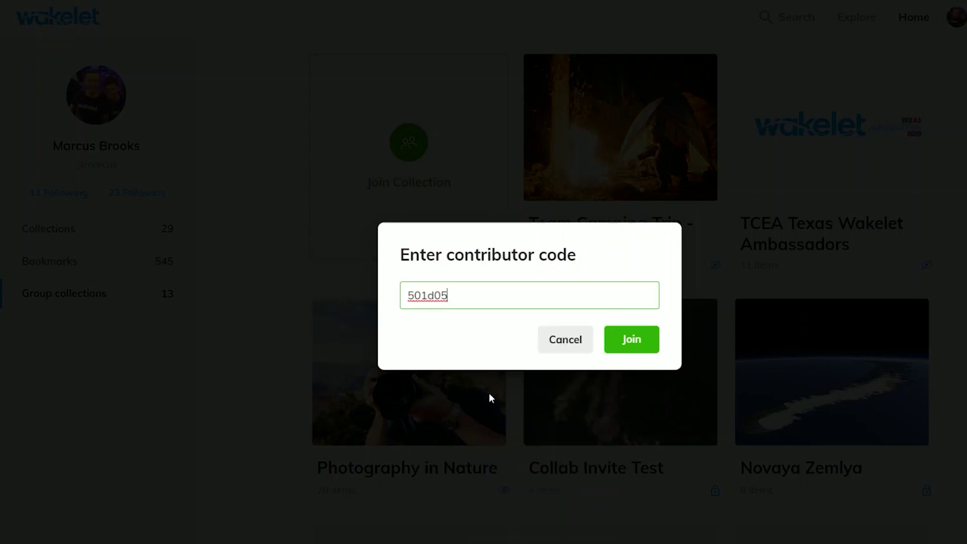
pyautogui.click(636, 348)
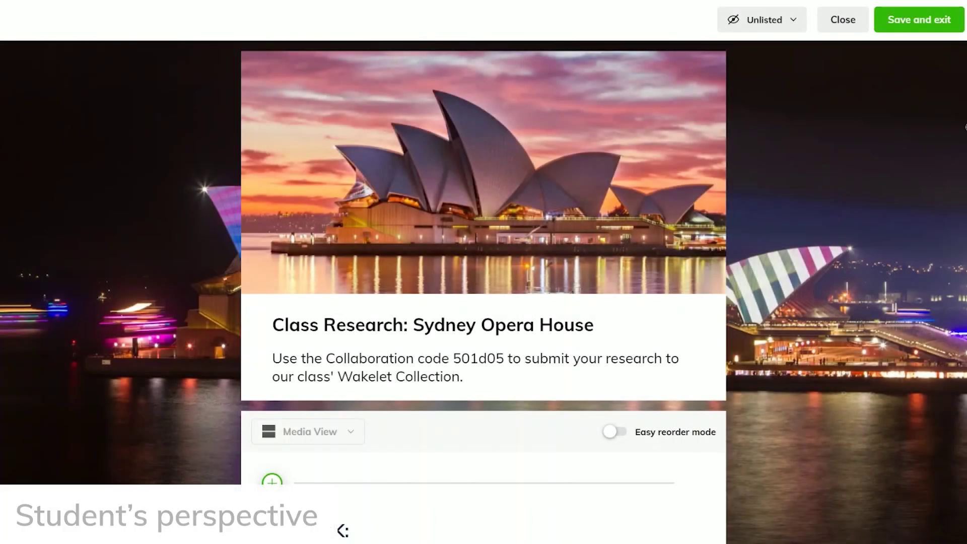
# Paste the 'Interesting facts about the Sydney Opera House' URL as a new item below the ArchitectureAU article
pyautogui.scroll(-2, 955, 134)
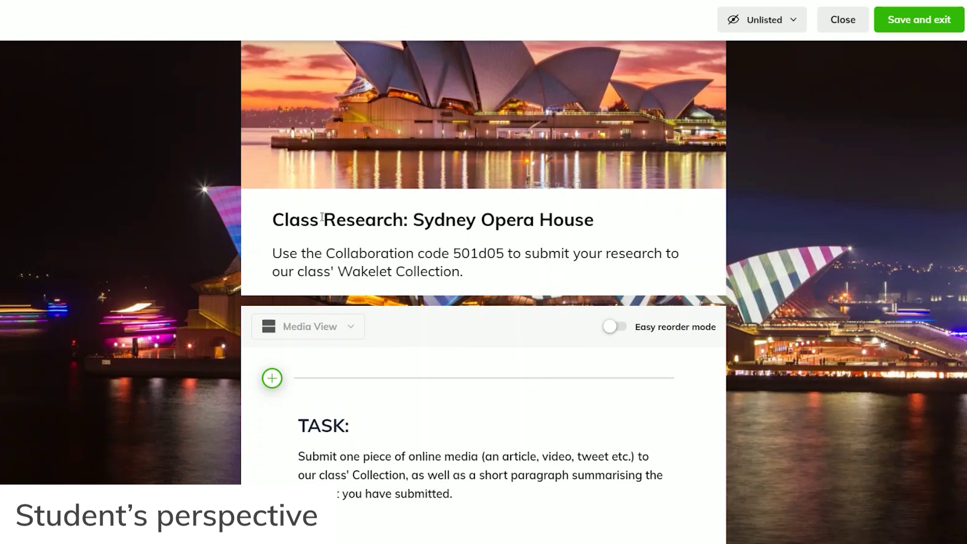
pyautogui.moveTo(276, 220); pyautogui.dragTo(583, 220)
pyautogui.click(725, 221)
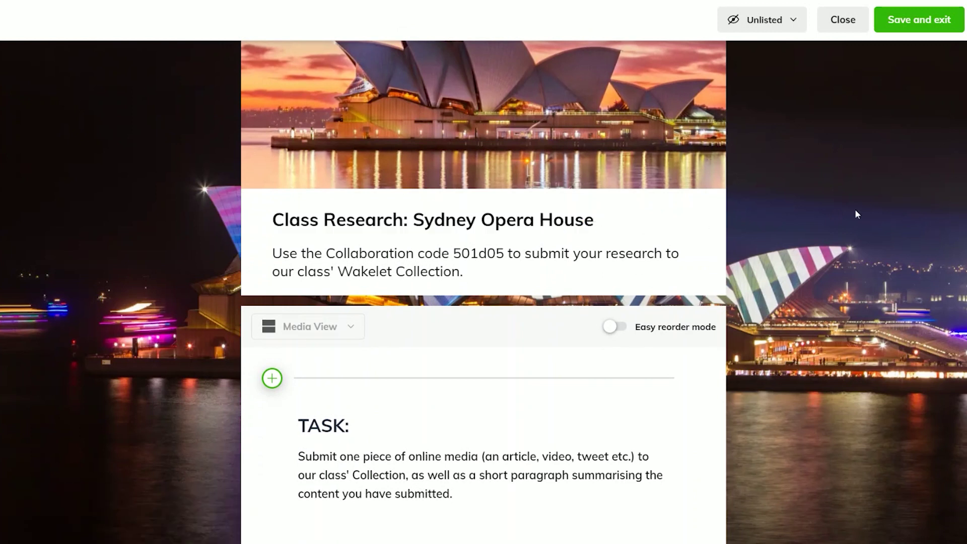
pyautogui.scroll(2, 903, 207)
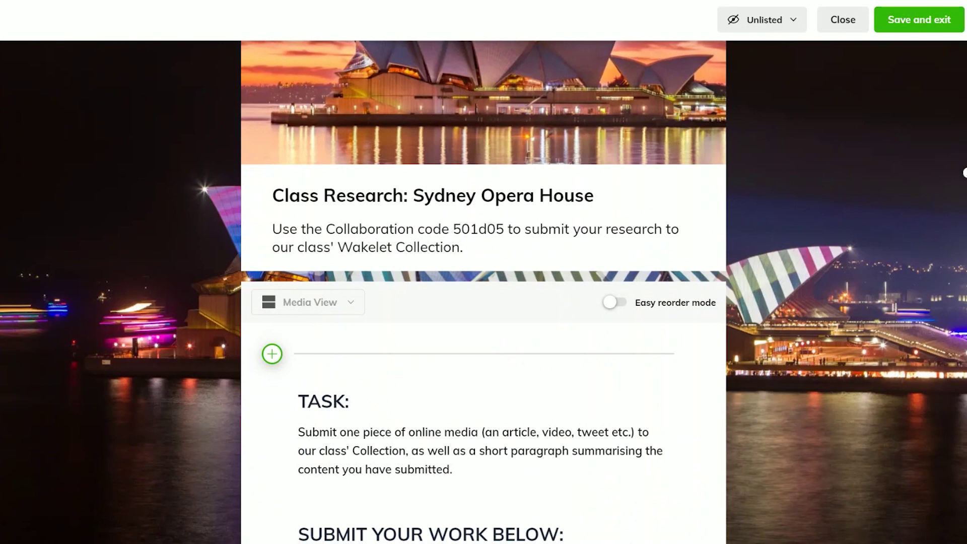
pyautogui.scroll(-15, 963, 170)
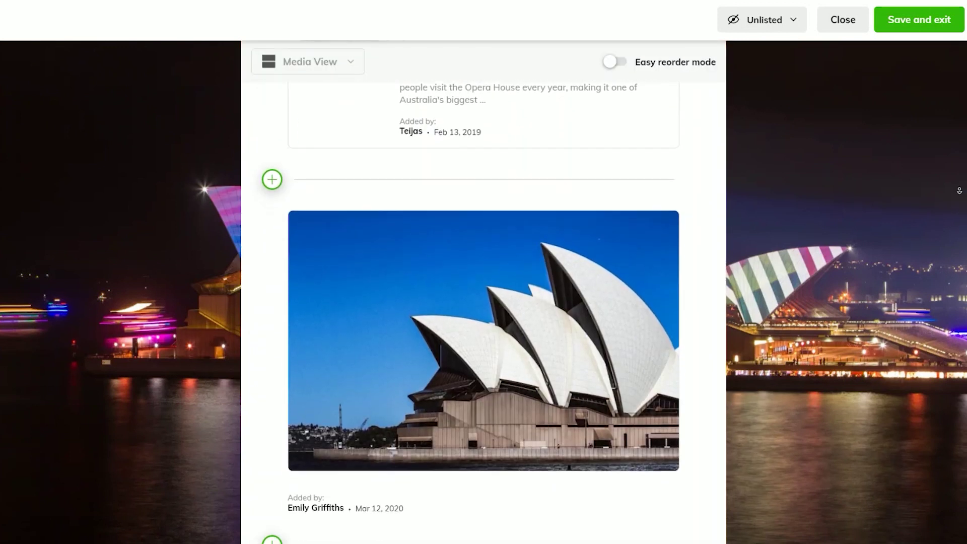
pyautogui.scroll(-20, 960, 188)
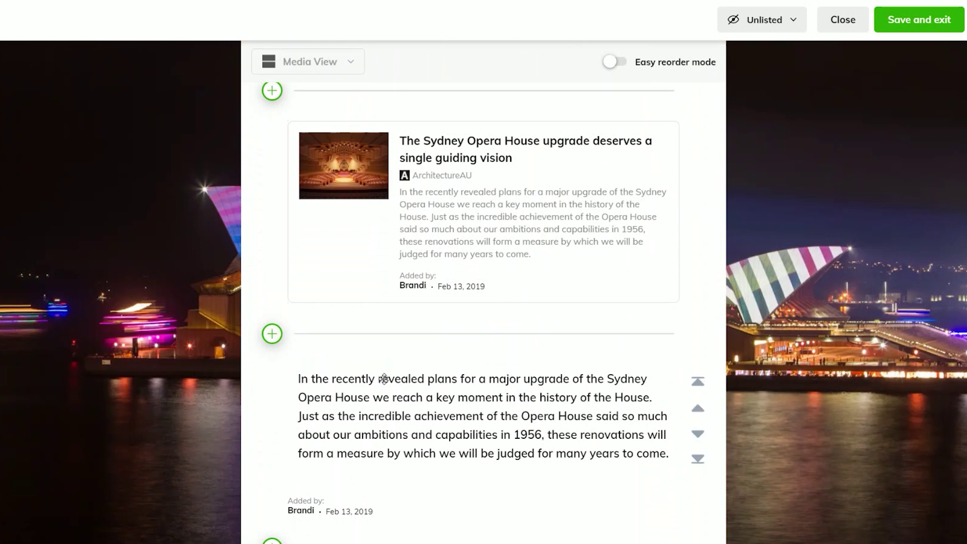
pyautogui.click(271, 334)
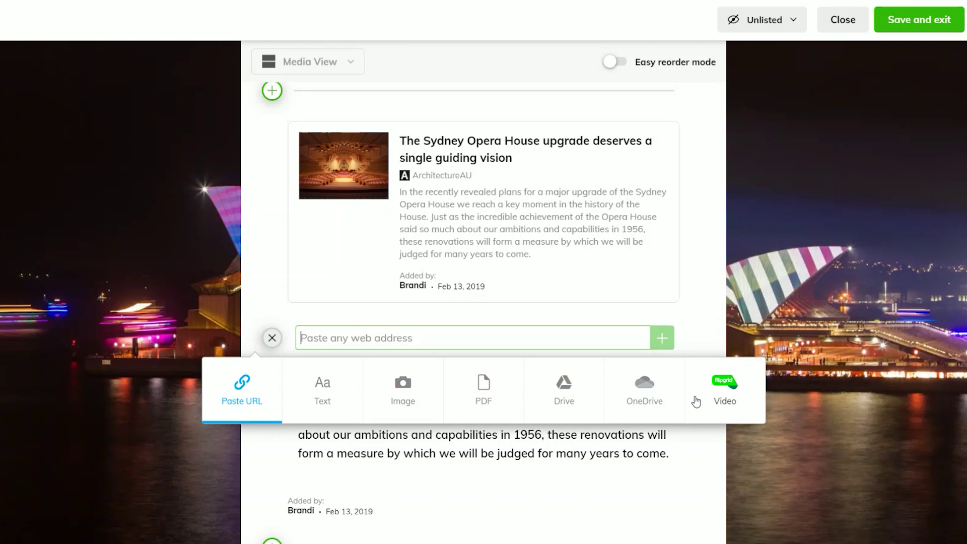
pyautogui.rightClick(398, 341)
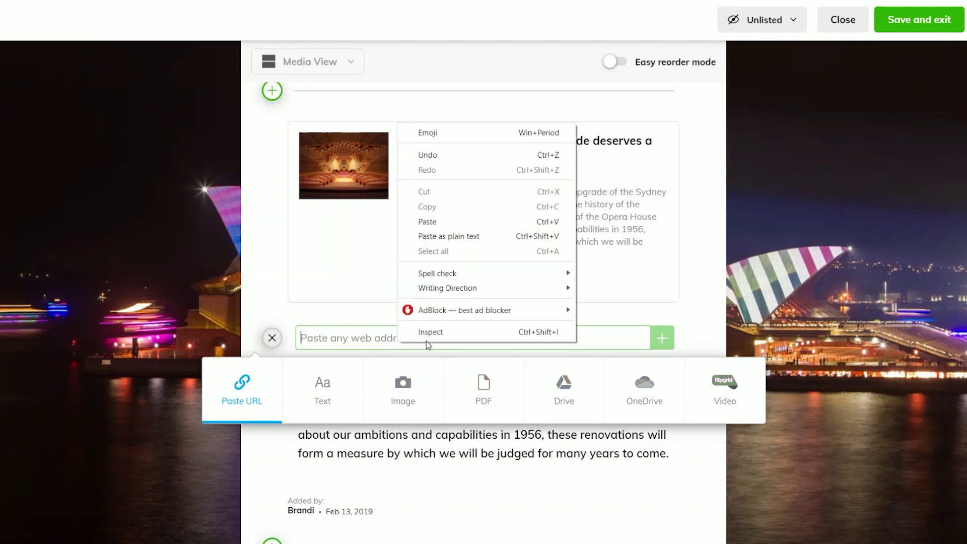
pyautogui.click(457, 224)
pyautogui.press('Return')
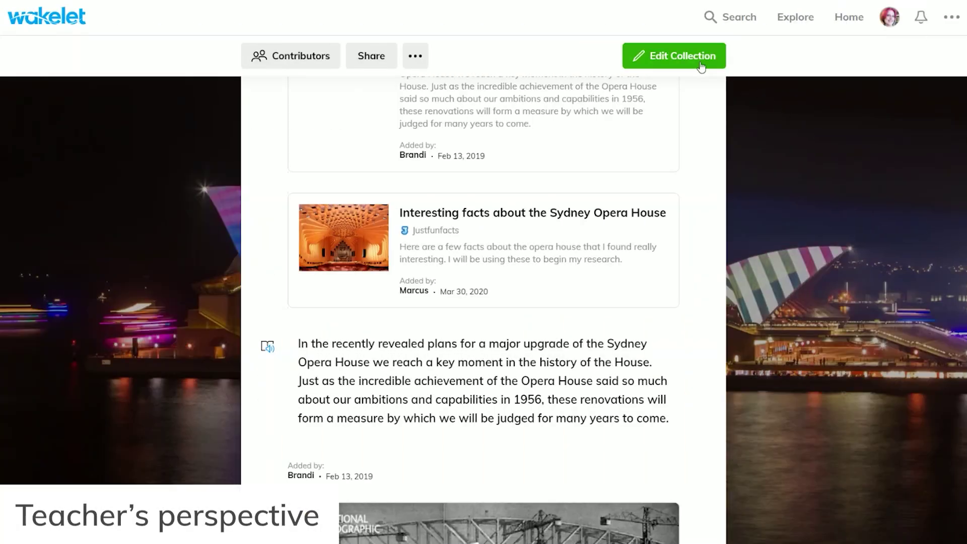
# Review the Class Research: Sydney Opera House collection in the editor, then save and exit
pyautogui.click(685, 60)
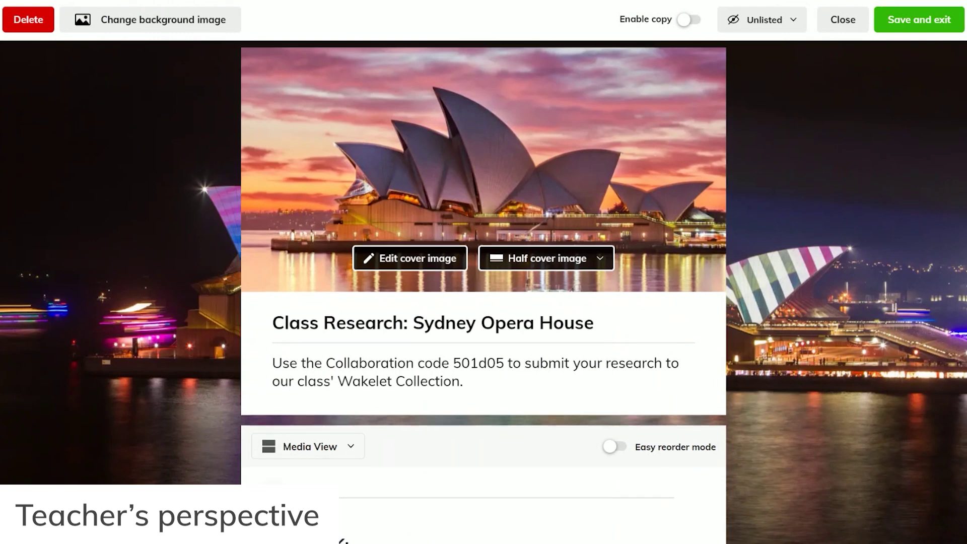
pyautogui.scroll(-15, 963, 209)
pyautogui.scroll(-2, 963, 208)
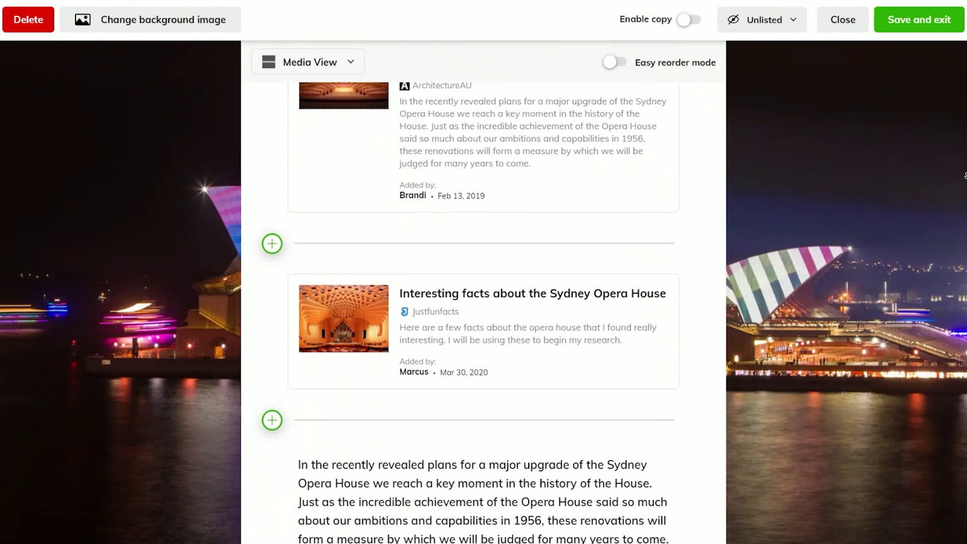
pyautogui.moveTo(619, 298)
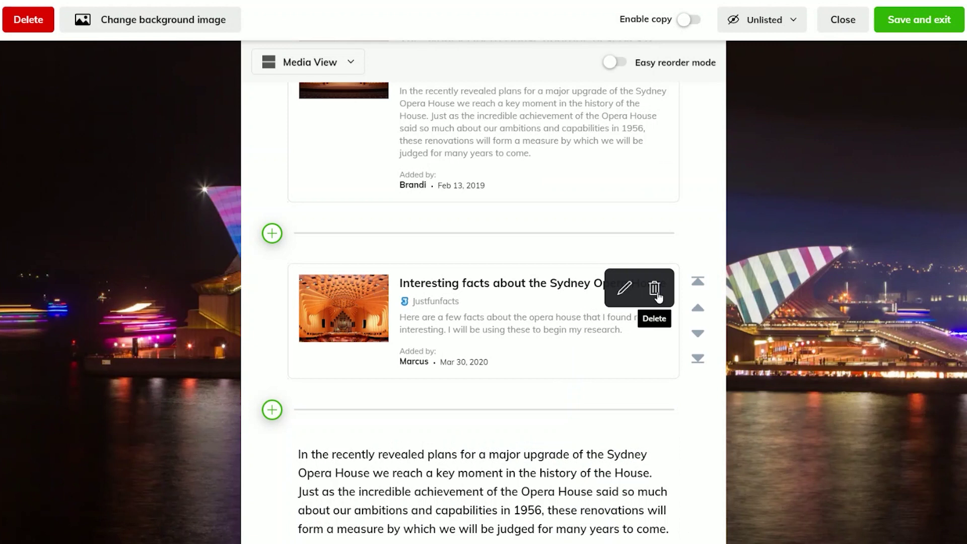
pyautogui.scroll(17, 937, 89)
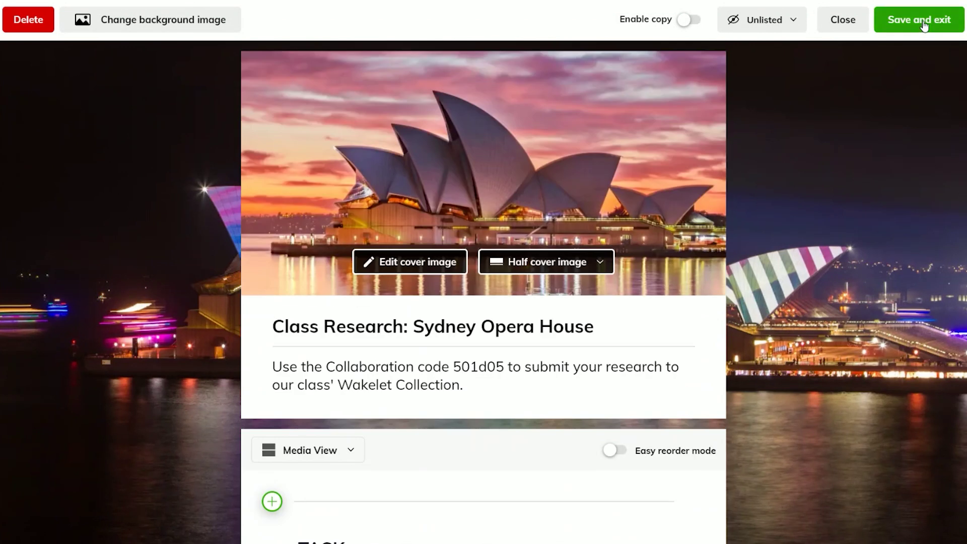
pyautogui.click(925, 28)
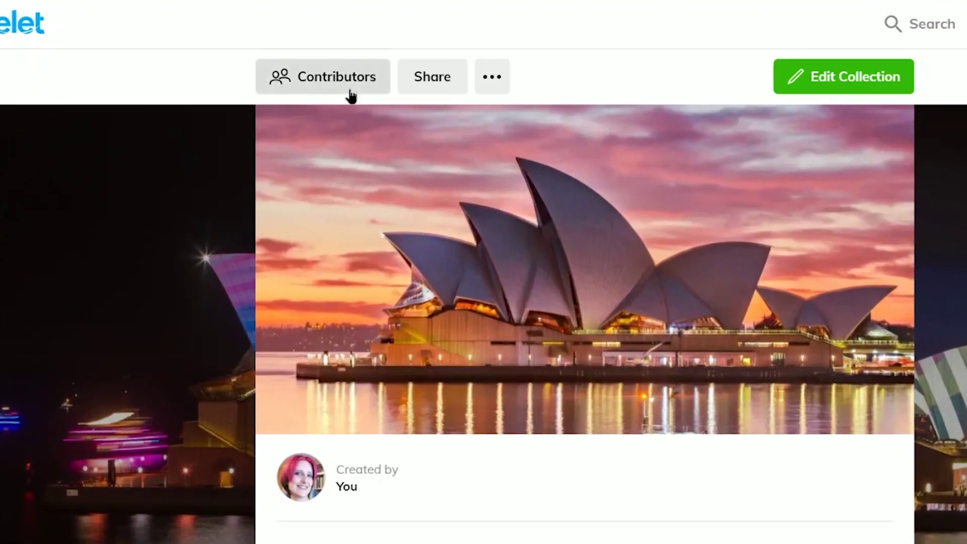
# Remove the first student contributor via Manage Contributors
pyautogui.click(351, 95)
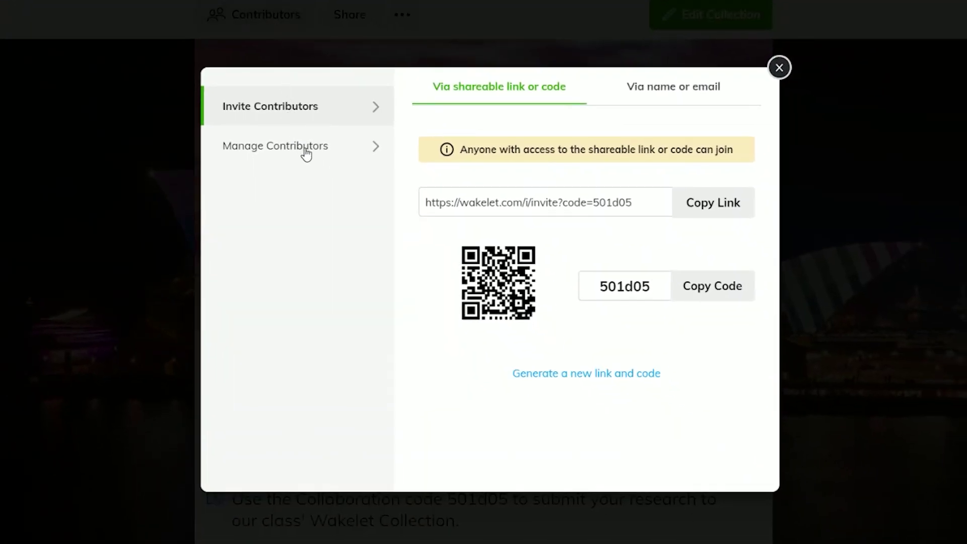
pyautogui.click(320, 165)
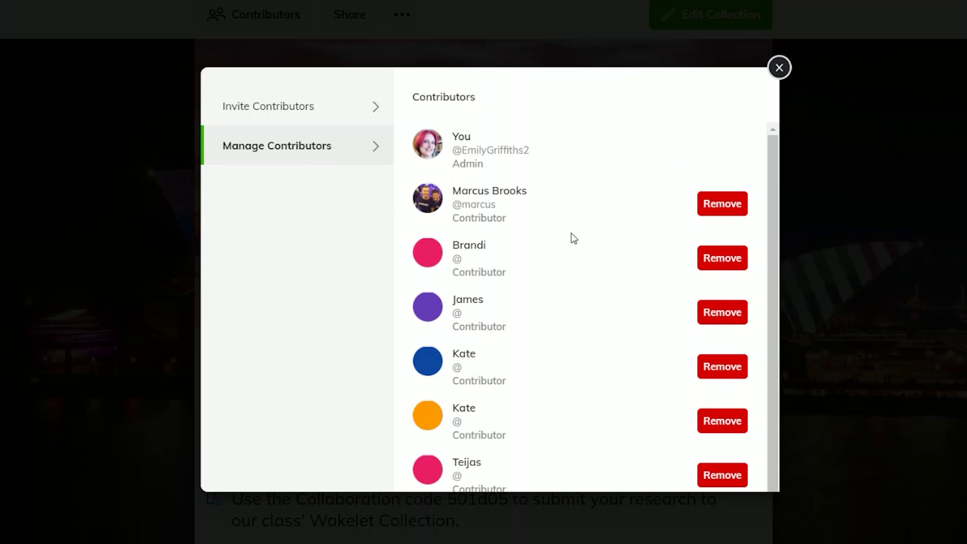
pyautogui.click(716, 207)
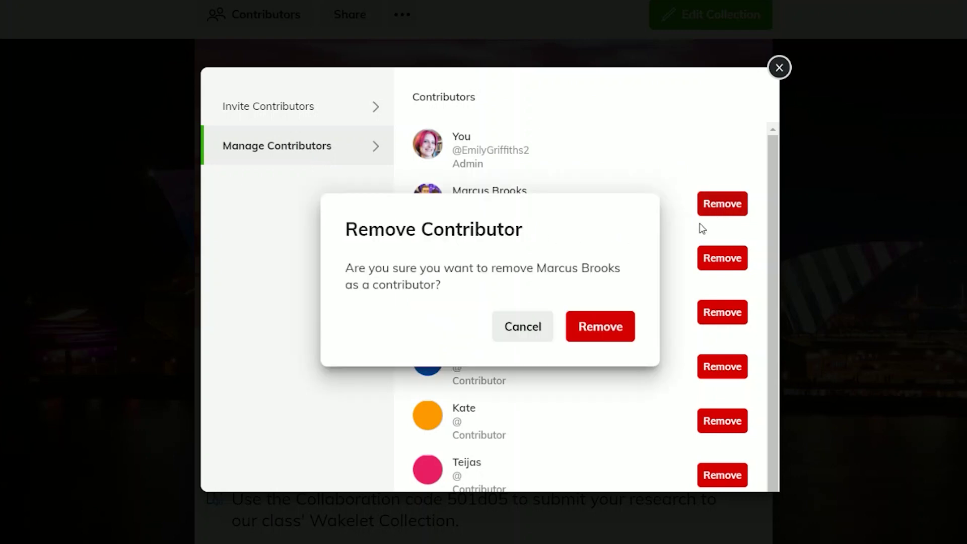
pyautogui.click(595, 342)
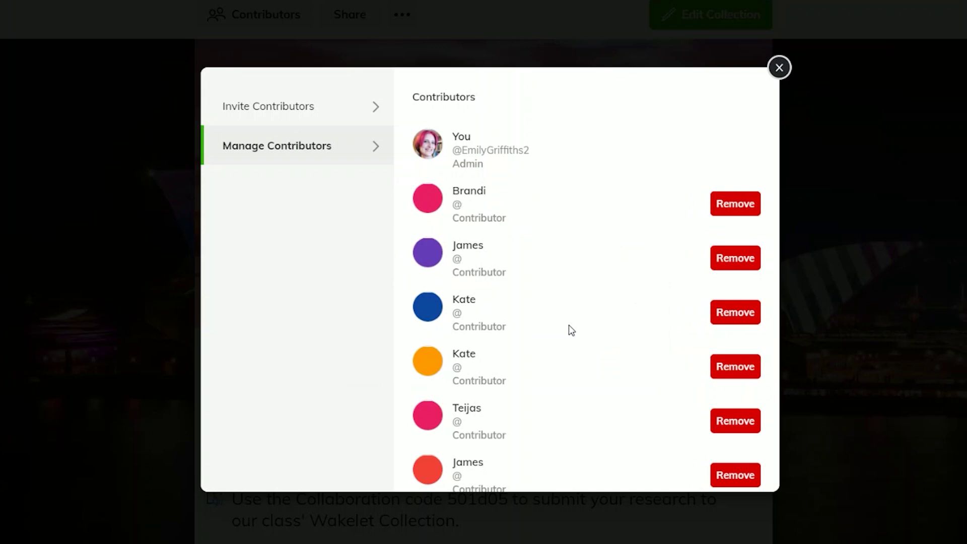
pyautogui.click(316, 120)
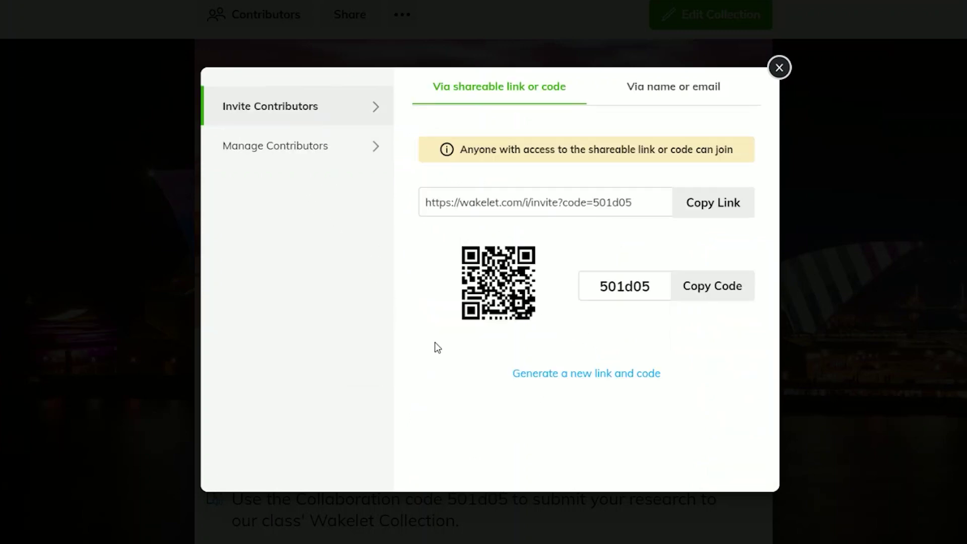
pyautogui.click(573, 380)
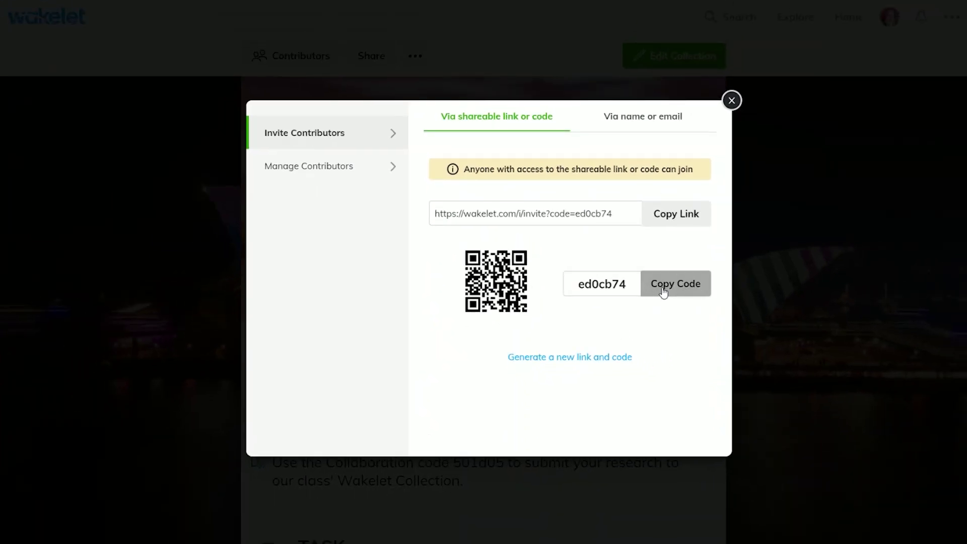
pyautogui.click(663, 285)
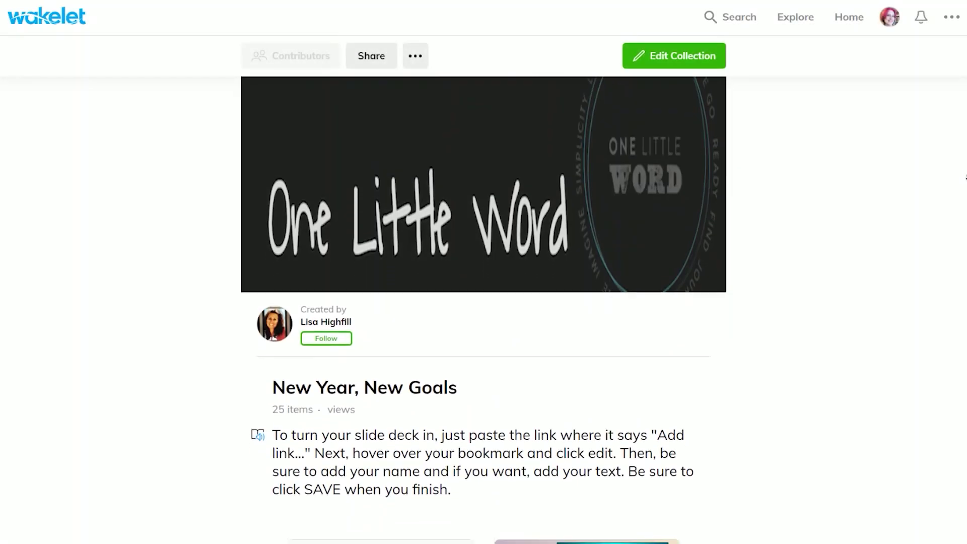
# Scroll through the Continents: Australia and ELA Exit Ticket example collections
pyautogui.scroll(-12, 965, 178)
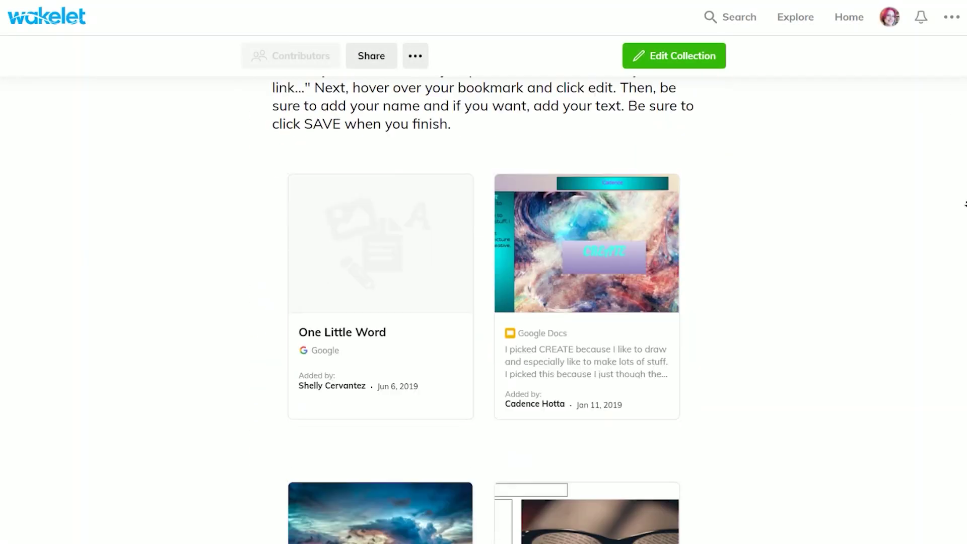
pyautogui.scroll(-9, 959, 143)
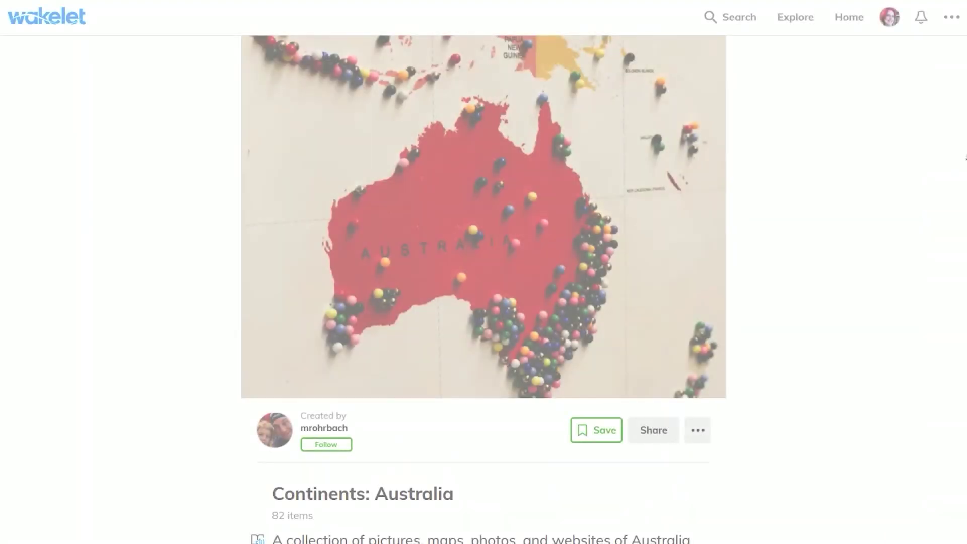
pyautogui.scroll(-5, 483, 289)
pyautogui.scroll(-4, 962, 159)
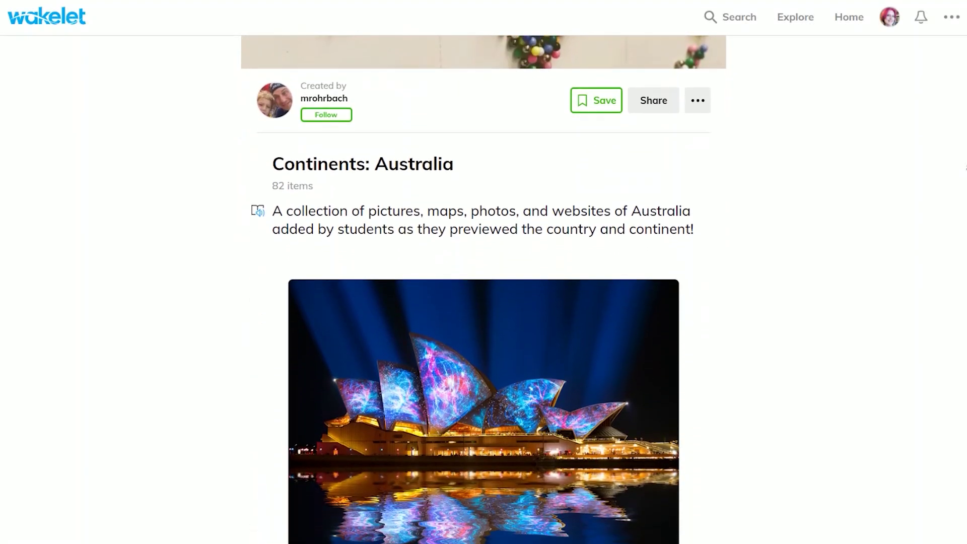
pyautogui.scroll(-20, 483, 302)
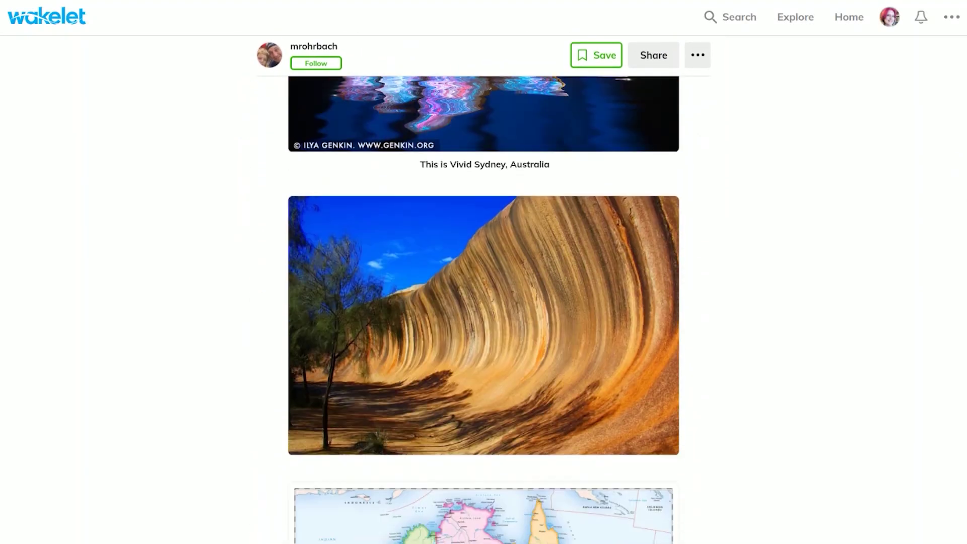
pyautogui.scroll(-10, 483, 302)
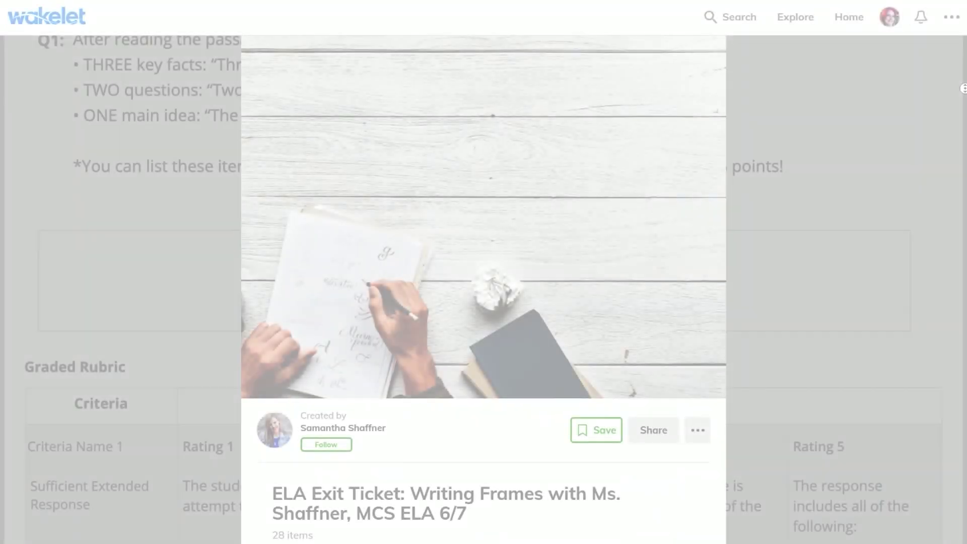
pyautogui.scroll(-5, 483, 302)
pyautogui.scroll(-4, 483, 302)
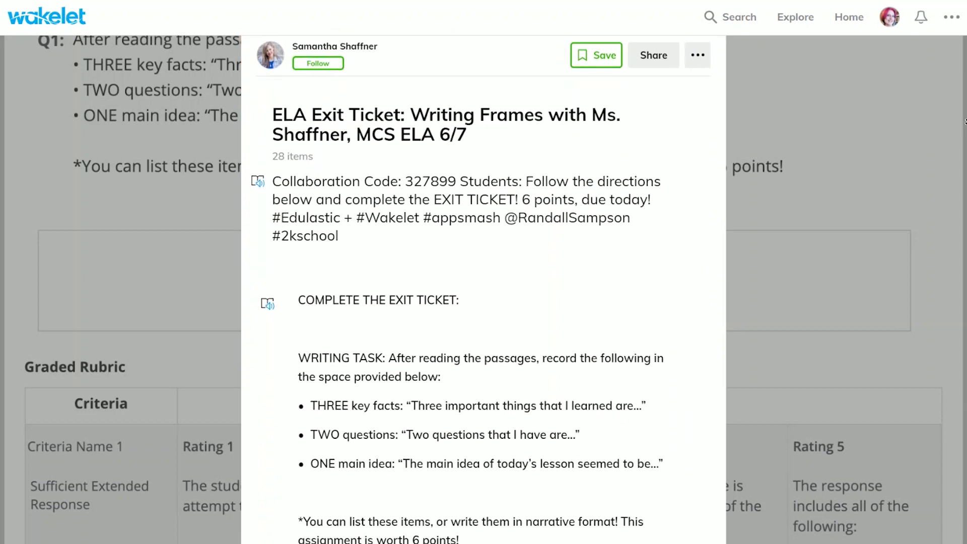
pyautogui.scroll(-20, 483, 302)
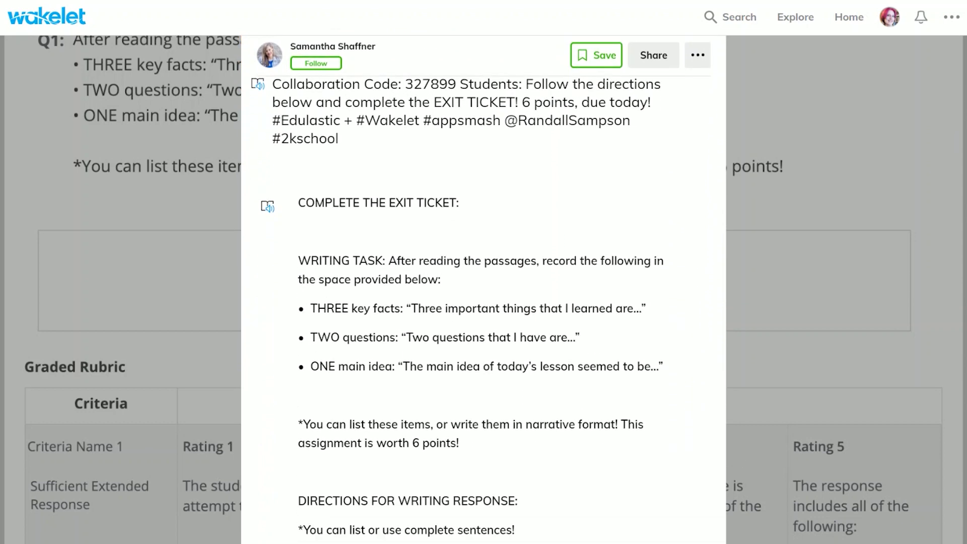
pyautogui.scroll(-20, 962, 194)
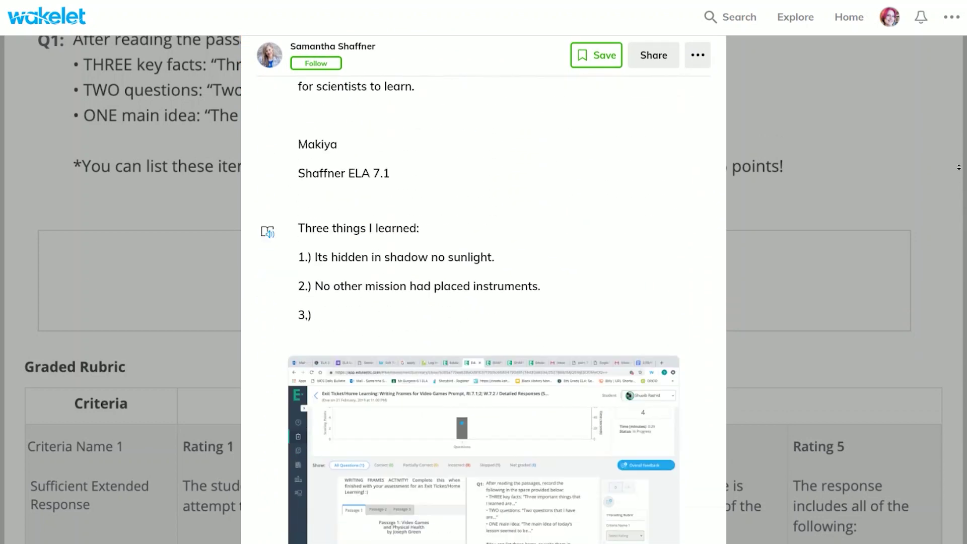
pyautogui.scroll(-5, 950, 133)
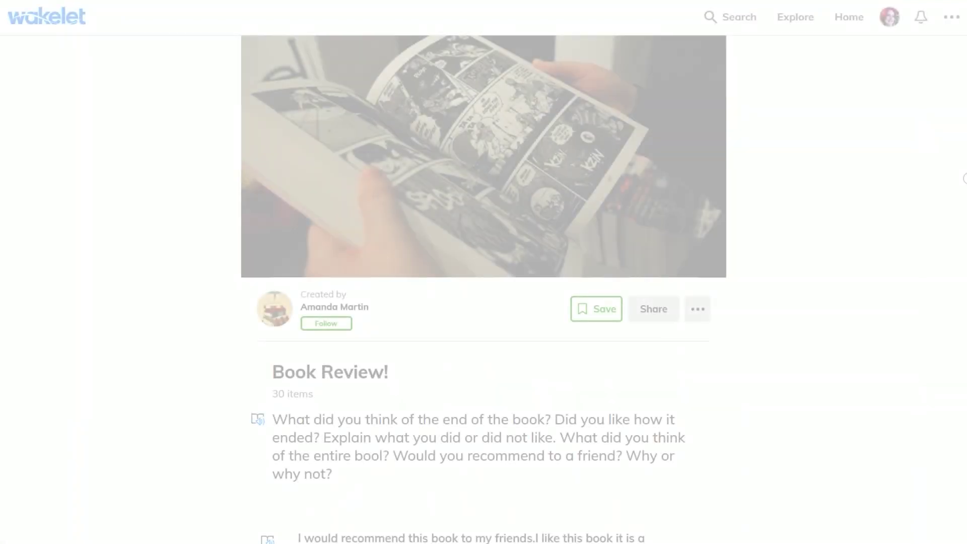
# Scroll through the Book Review! and E-PORTFOLIO example collections
pyautogui.scroll(-4, 964, 178)
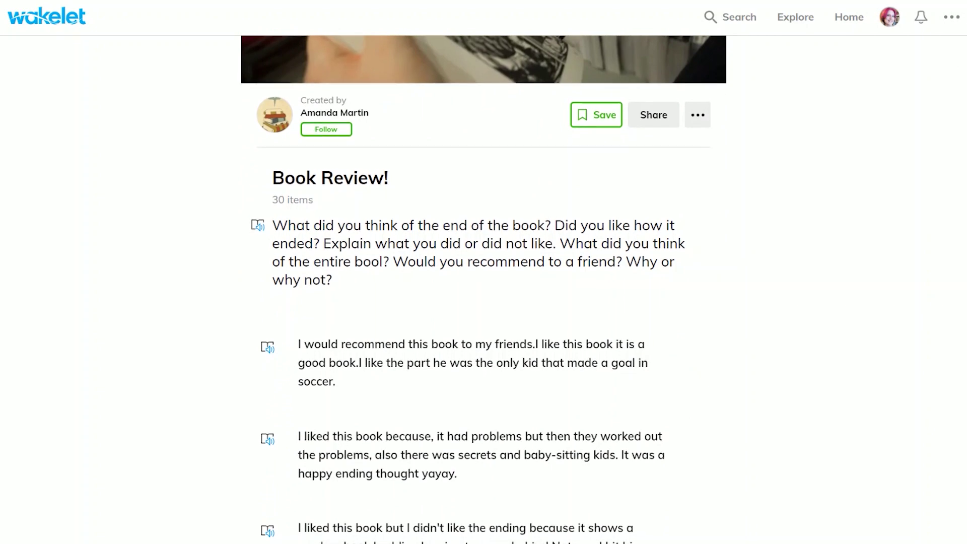
pyautogui.scroll(-15, 484, 290)
pyautogui.scroll(-7, 484, 289)
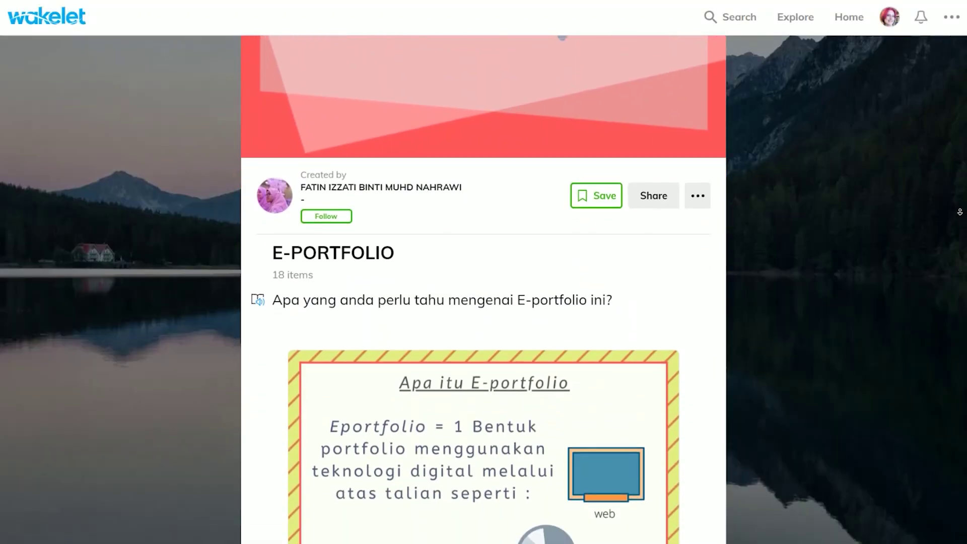
pyautogui.scroll(-3, 959, 211)
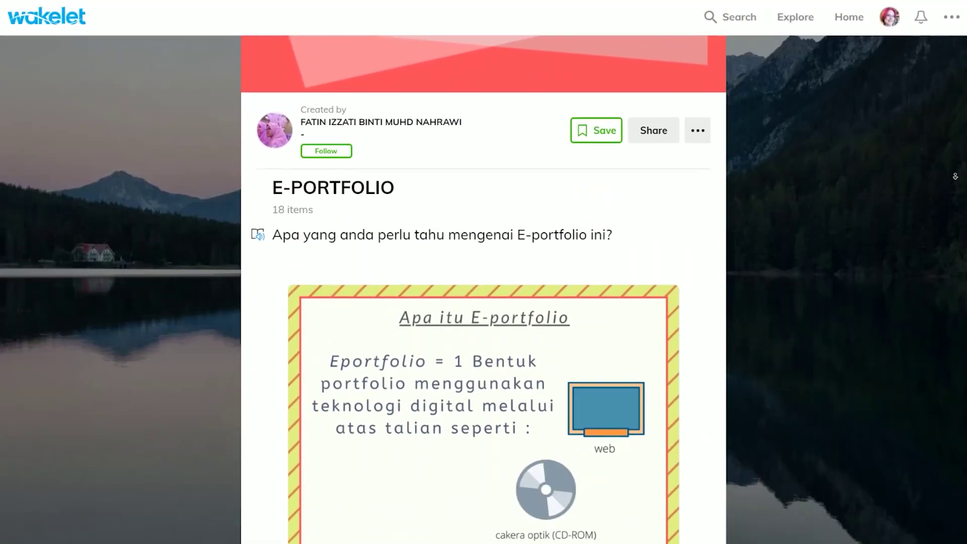
pyautogui.scroll(-20, 950, 237)
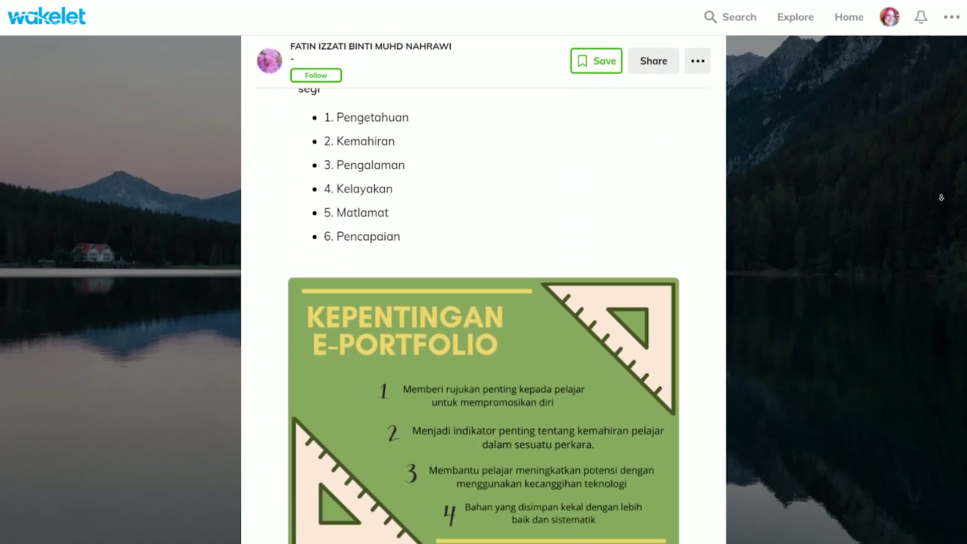
pyautogui.scroll(-6, 941, 198)
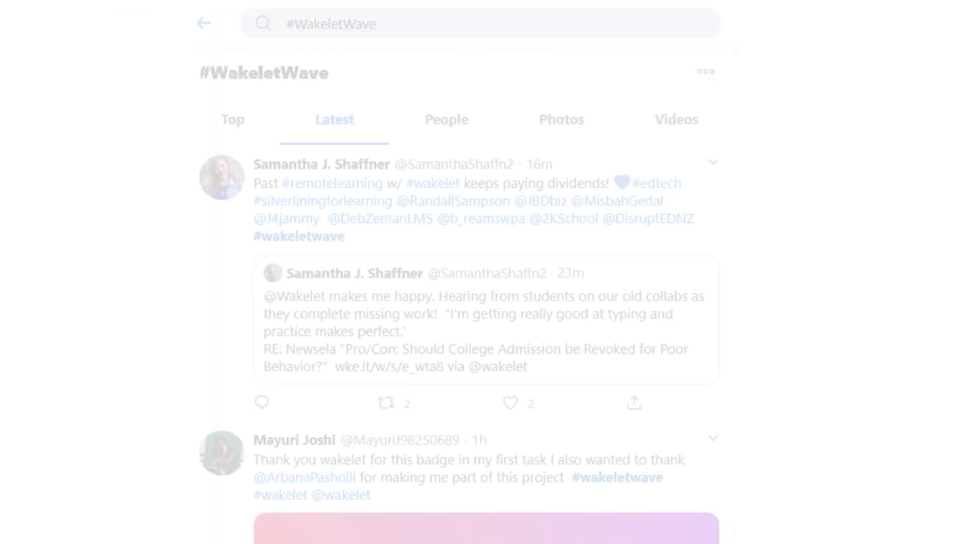
# Scroll down through the latest #WakeletWave tweets from educators
pyautogui.scroll(-15, 459, 296)
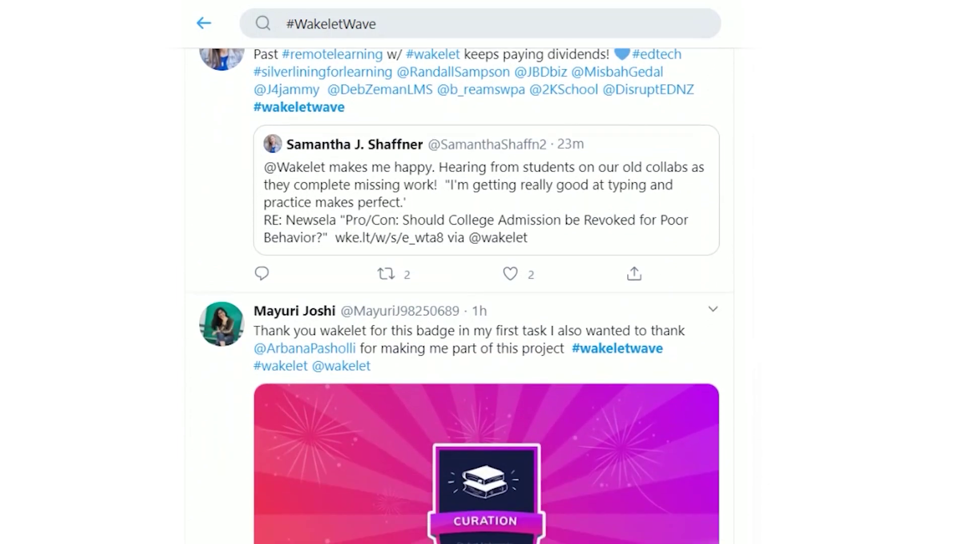
pyautogui.scroll(-10, 459, 296)
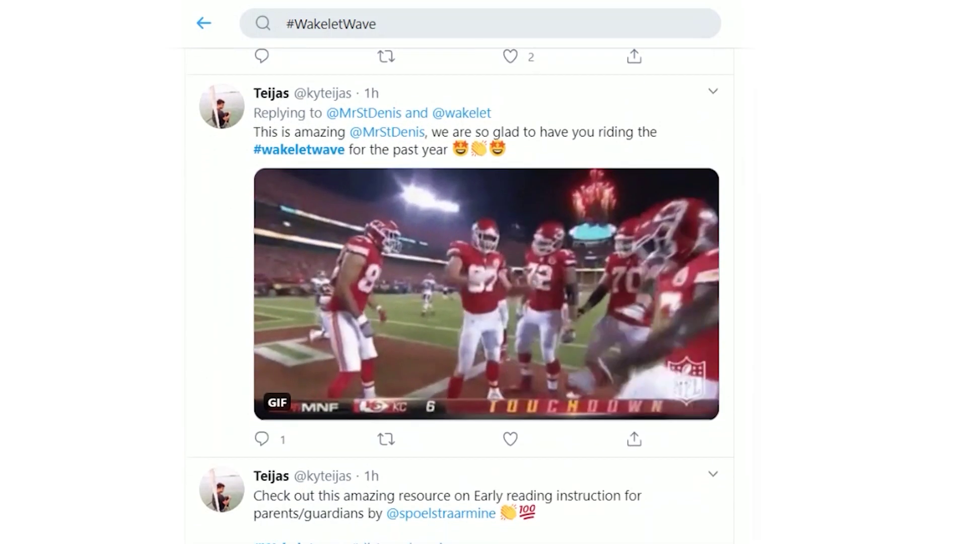
pyautogui.scroll(-2, 459, 296)
pyautogui.scroll(-13, 459, 296)
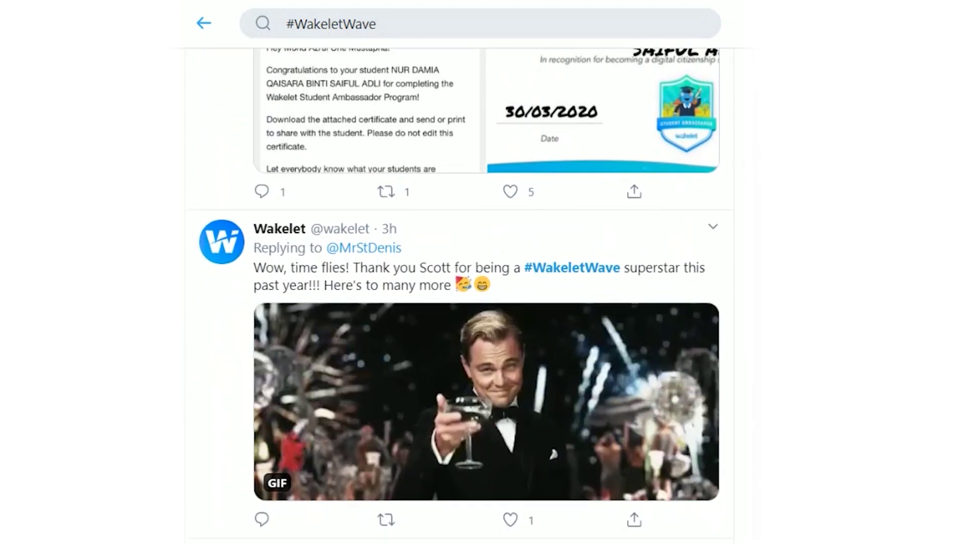
pyautogui.scroll(-5, 459, 296)
pyautogui.scroll(-18, 459, 296)
pyautogui.scroll(-6, 459, 296)
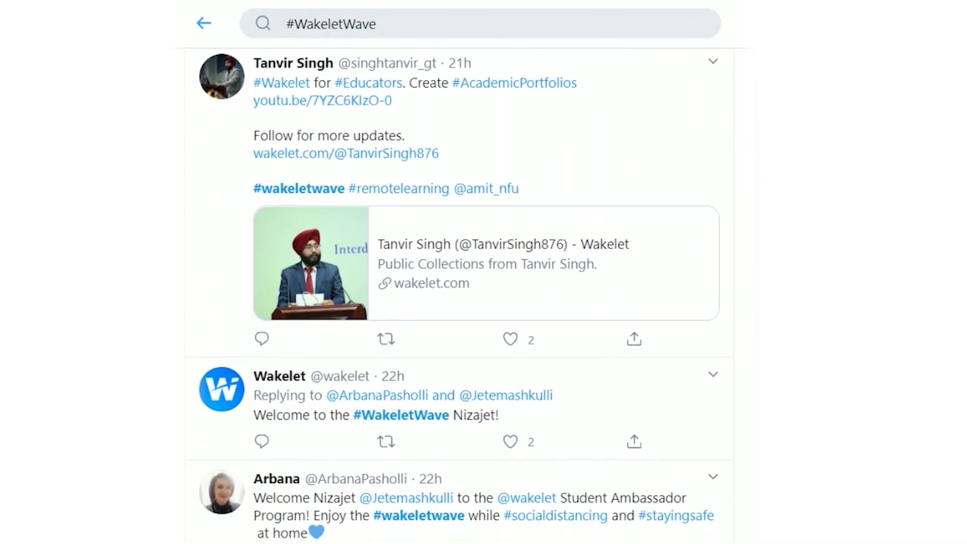
pyautogui.scroll(-5, 459, 296)
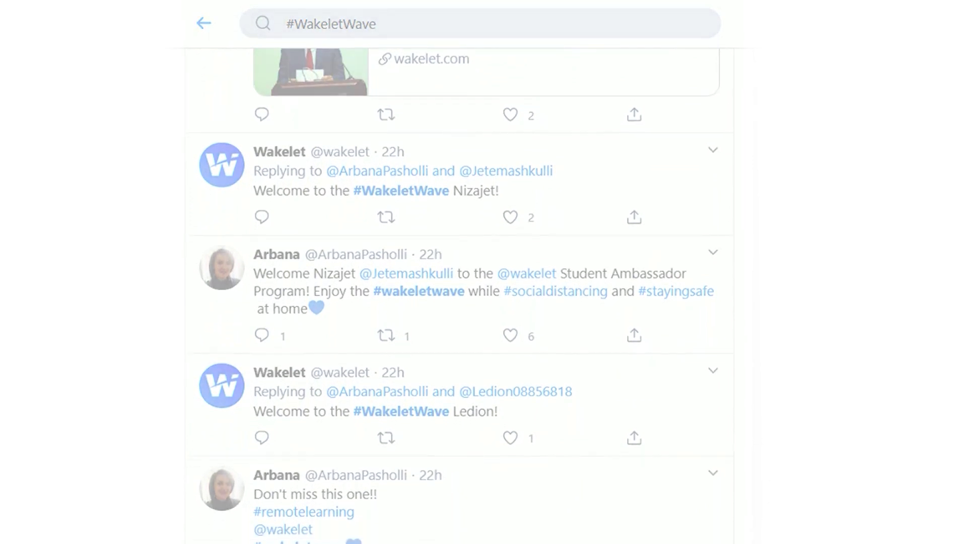
pyautogui.scroll(-1, 459, 296)
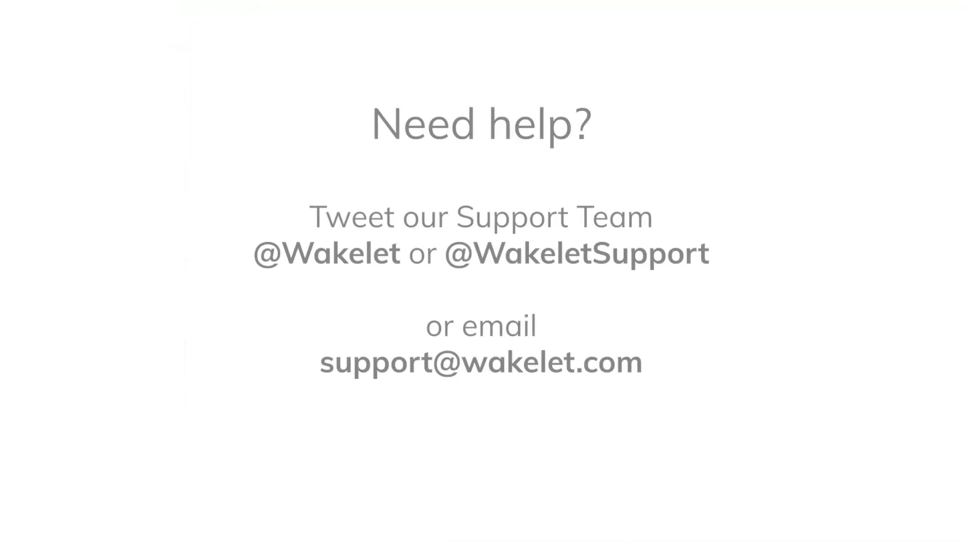